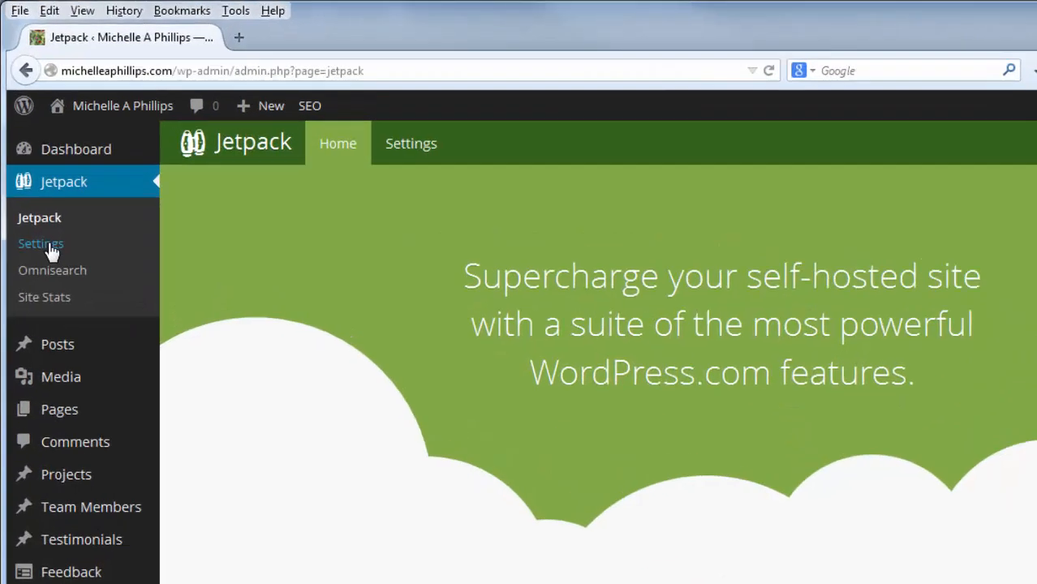
# Activate the Custom CSS module in the Jetpack settings.
pyautogui.click(39, 195)
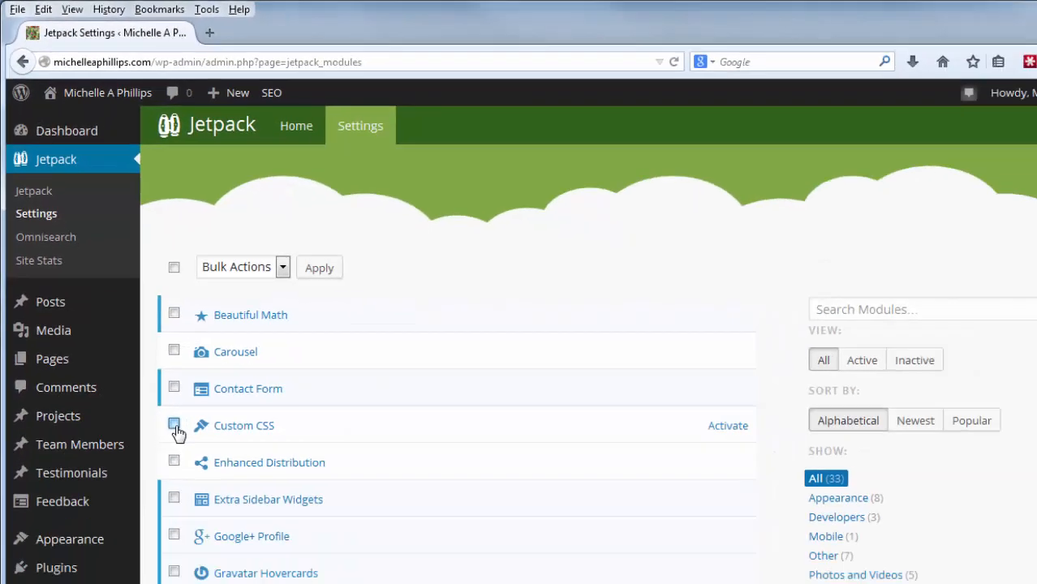
pyautogui.click(170, 428)
pyautogui.click(670, 389)
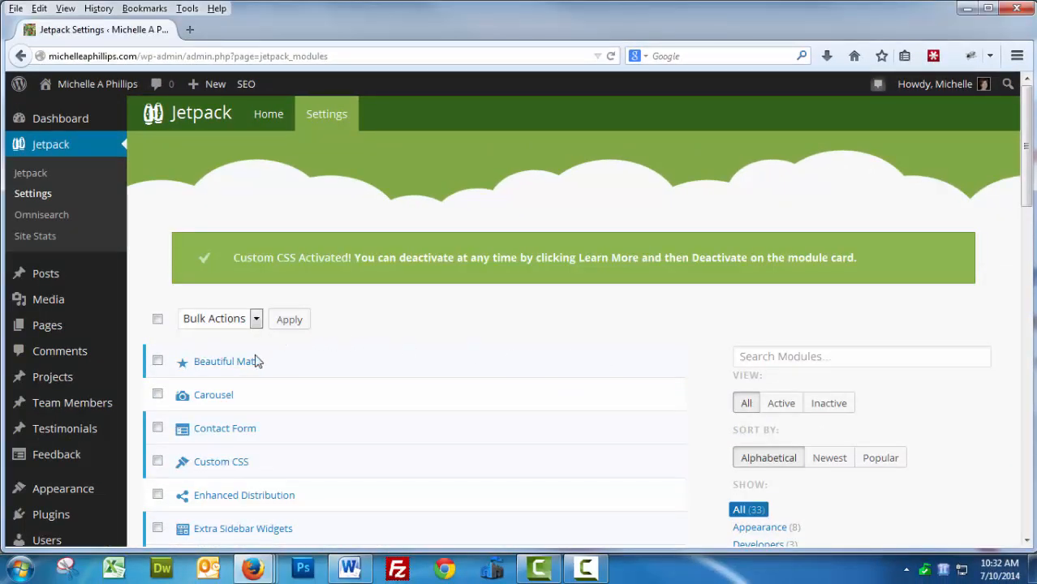
# Add the rule .border-black { border: #000 solid 1px; } below the comments in Jetpack's CSS Stylesheet Editor and save the stylesheet.
pyautogui.moveTo(93, 489)
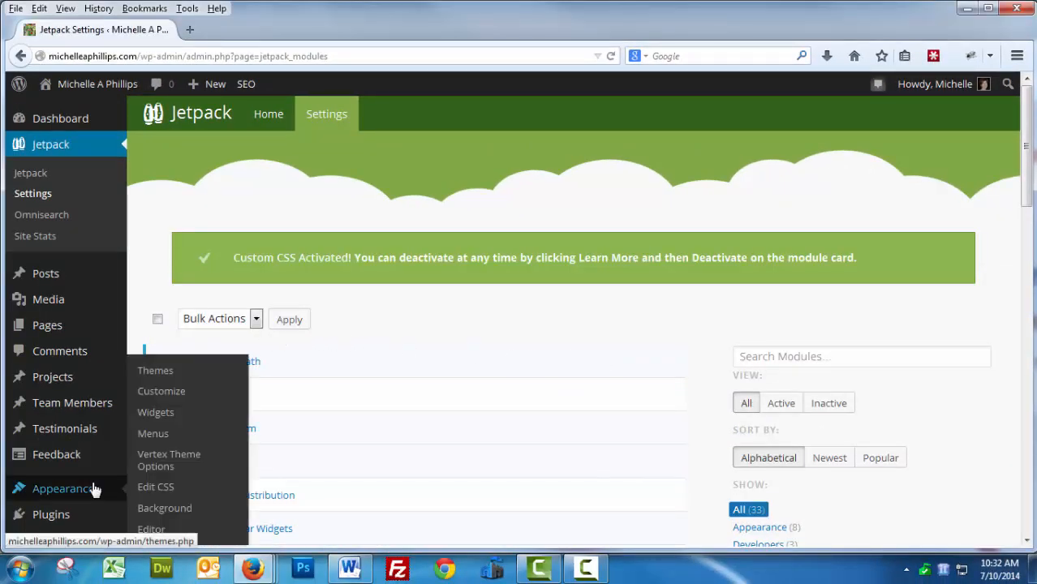
pyautogui.click(149, 491)
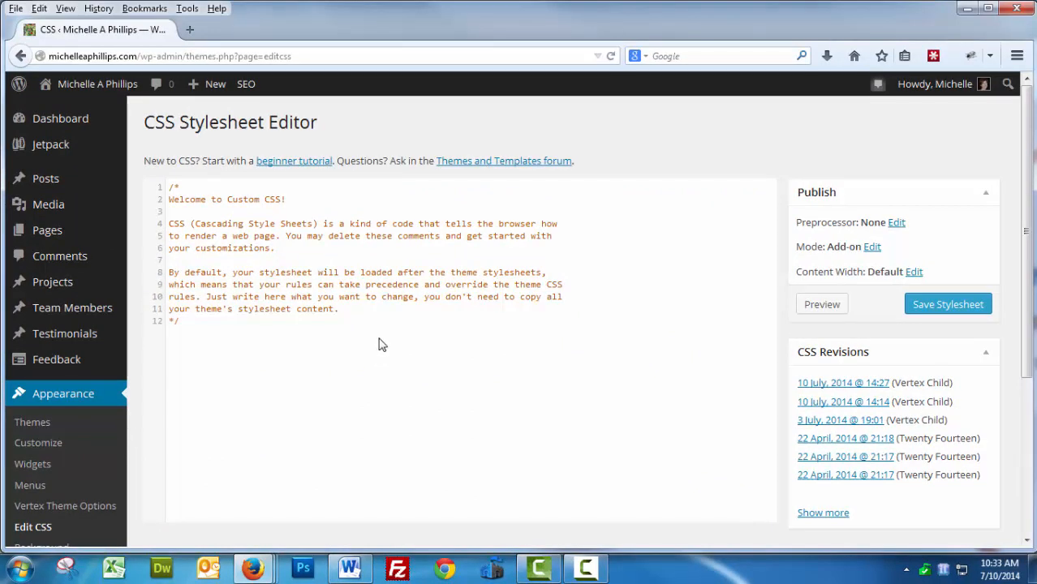
pyautogui.click(188, 342)
pyautogui.write('.border-black { border: #000 solid 1px; }')
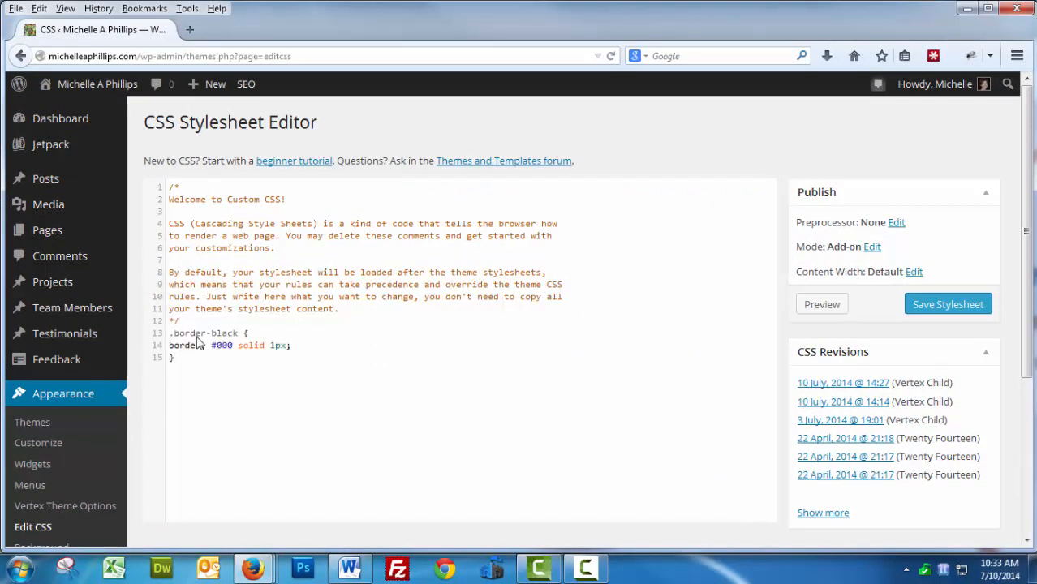
pyautogui.click(961, 314)
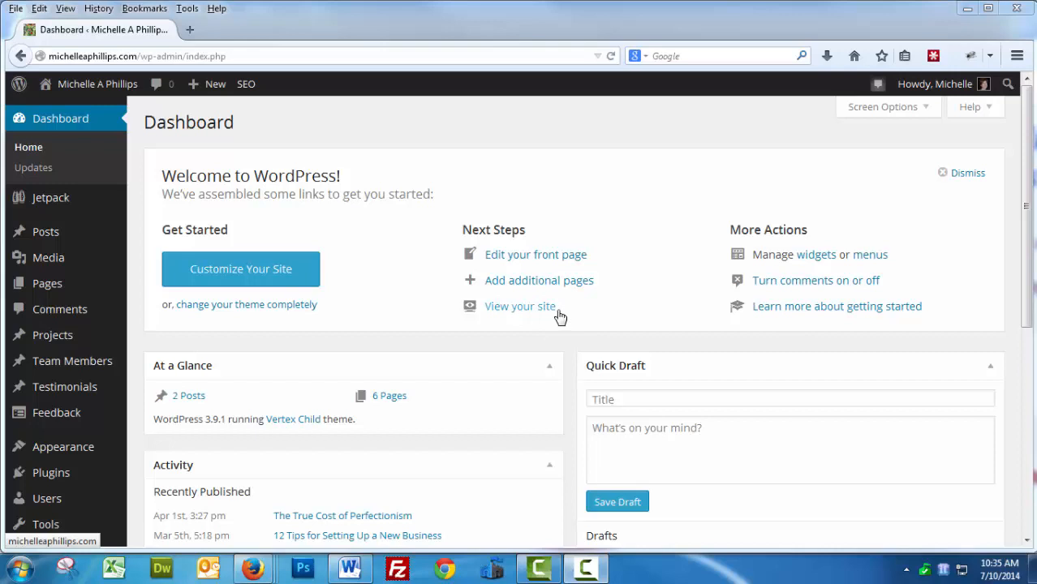
# Append the rule .border-black { border: #000 solid 1px; } to the Custom CSS in the Vertex theme options and save.
pyautogui.moveTo(82, 457)
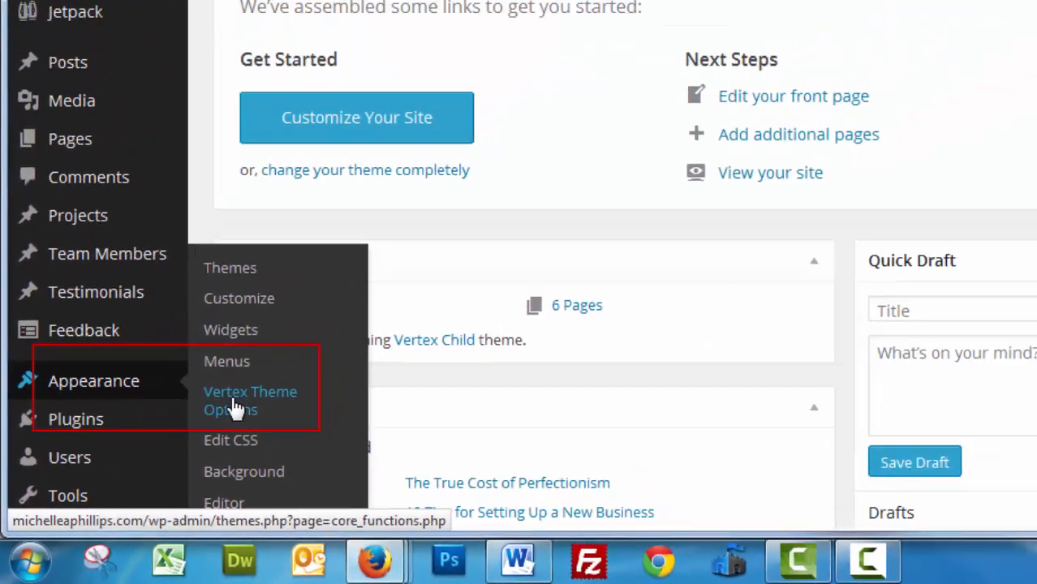
pyautogui.click(233, 408)
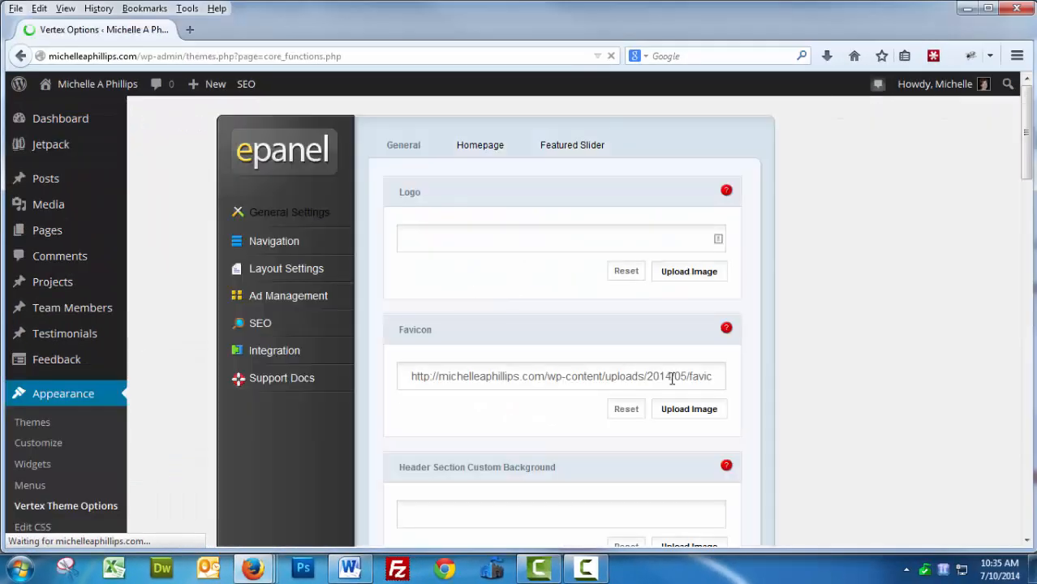
pyautogui.scroll(-2, 672, 377)
pyautogui.scroll(-15, 672, 378)
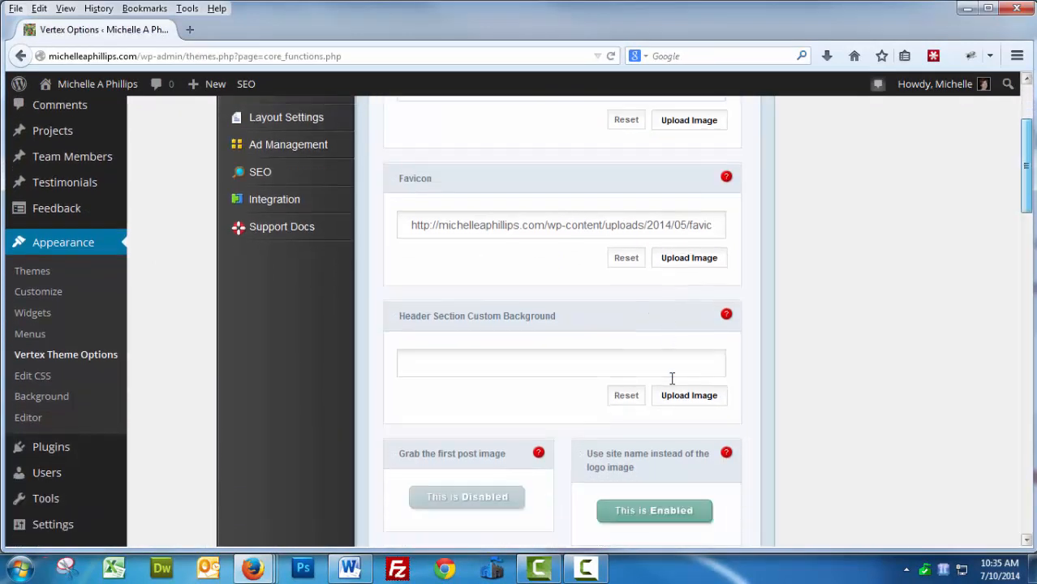
pyautogui.scroll(-6, 672, 378)
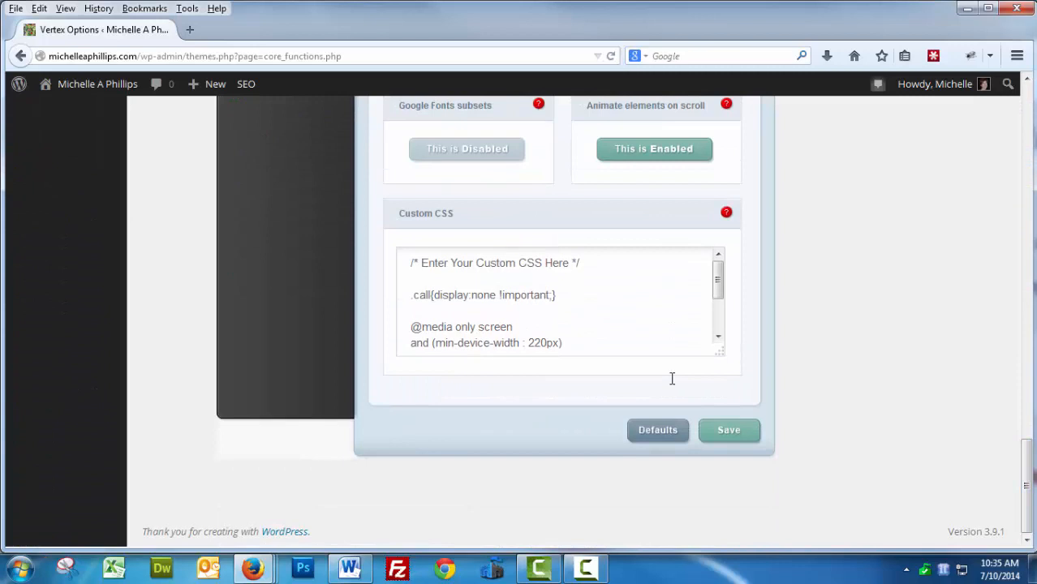
pyautogui.scroll(-2, 672, 378)
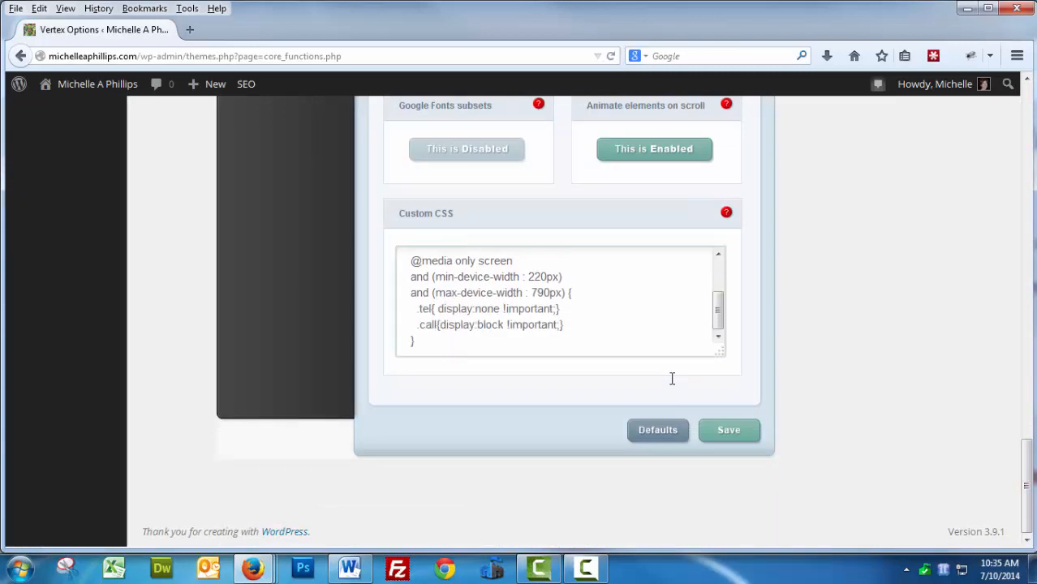
pyautogui.press('Return')
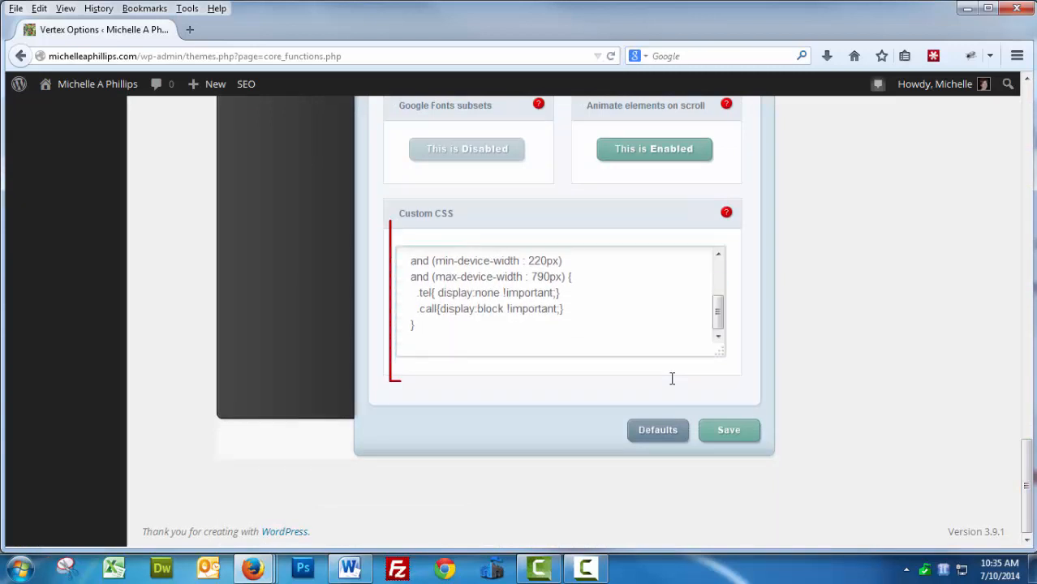
pyautogui.rightClick(479, 342)
pyautogui.click(518, 407)
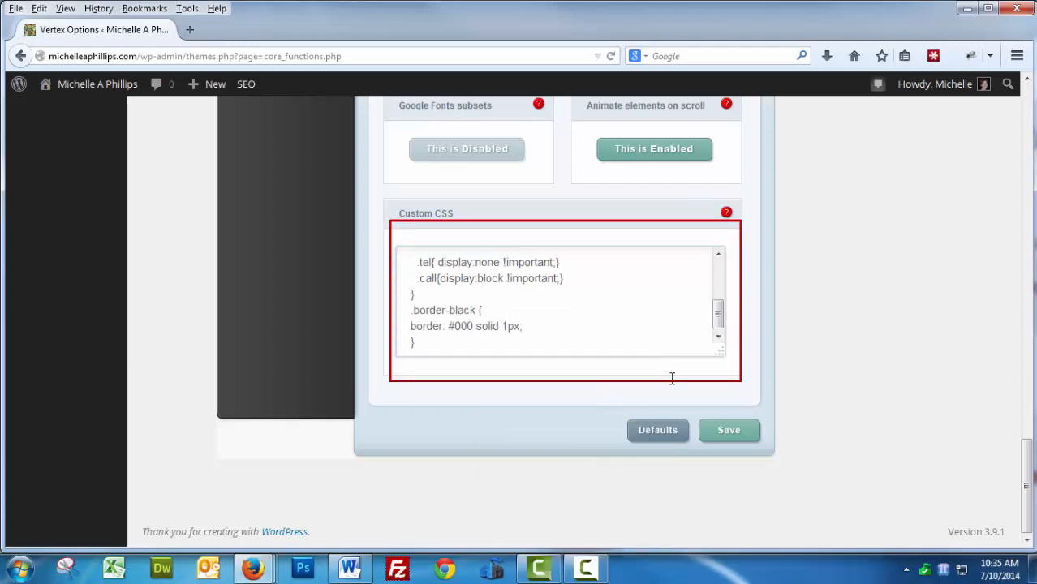
pyautogui.click(729, 430)
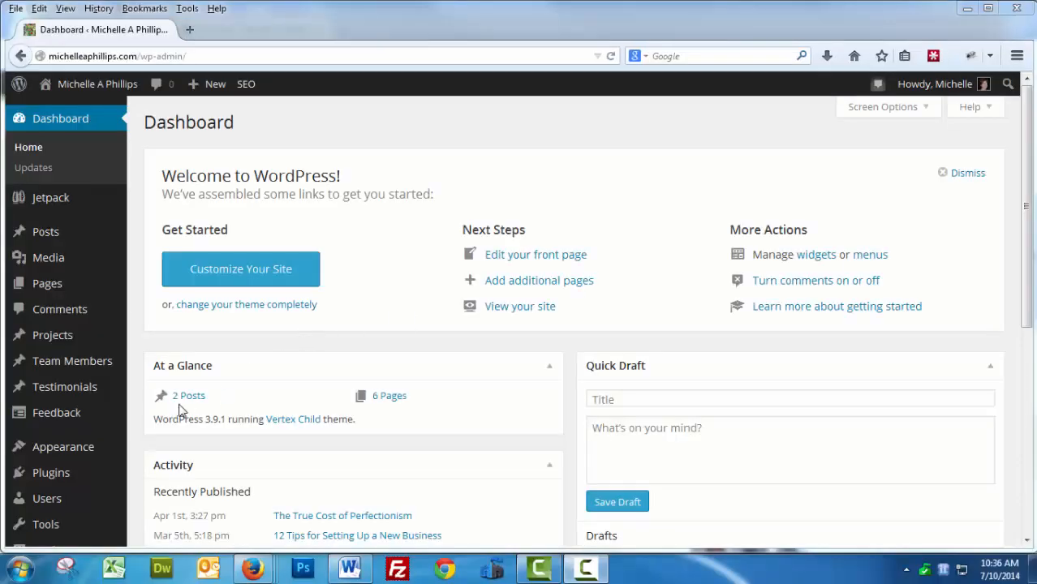
# Find the Simple Custom CSS plugin in the plugin directory, then install and activate it.
pyautogui.moveTo(71, 481)
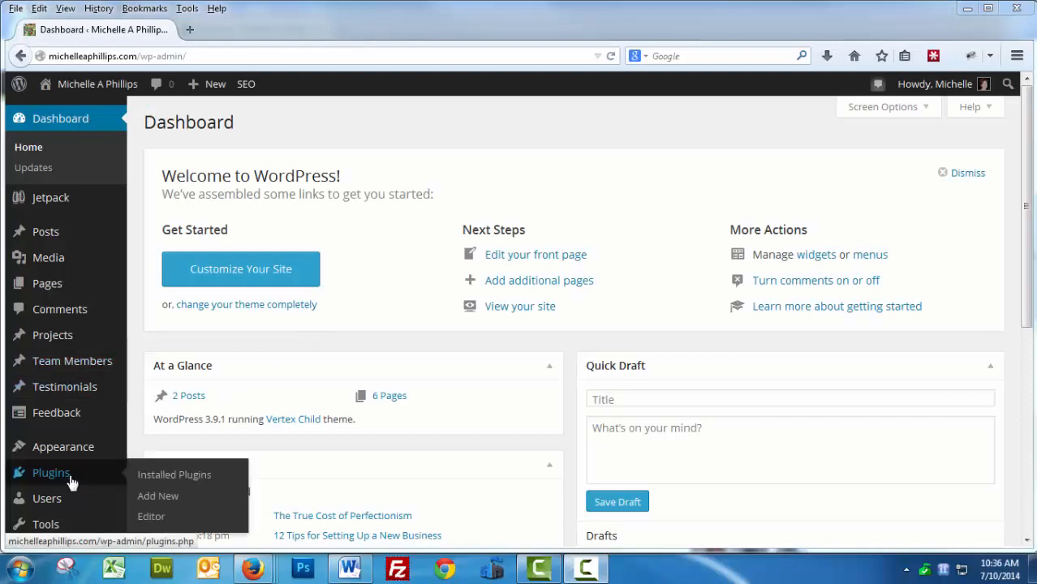
pyautogui.click(172, 504)
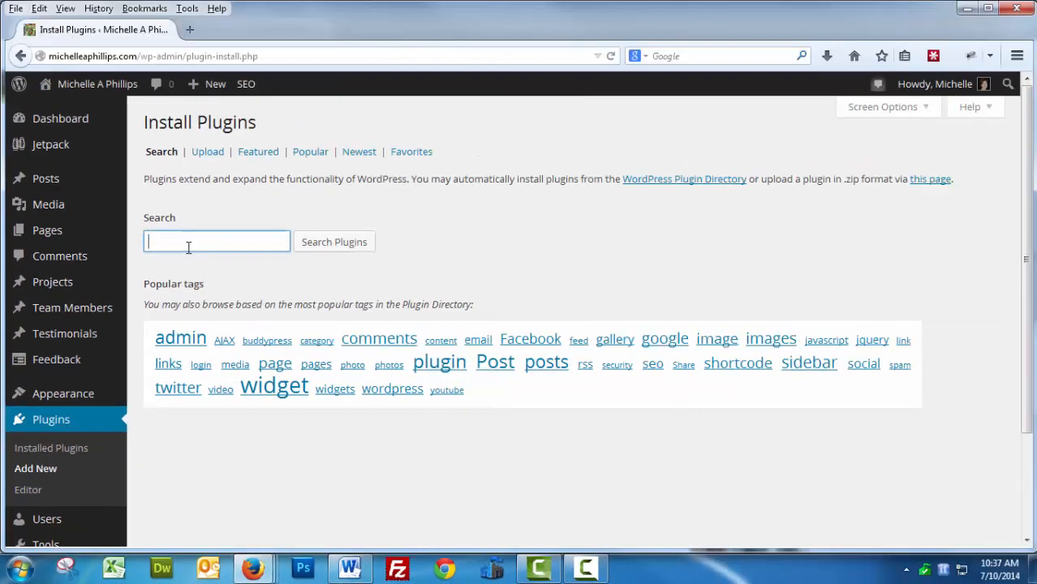
pyautogui.write('Simple Custom CSS')
pyautogui.click(313, 248)
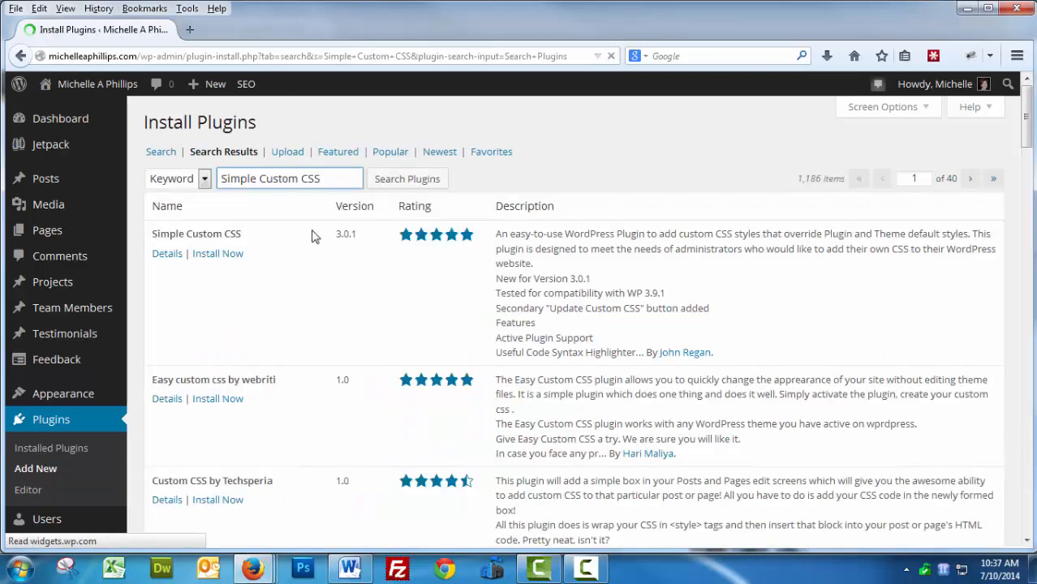
pyautogui.click(213, 255)
pyautogui.click(516, 281)
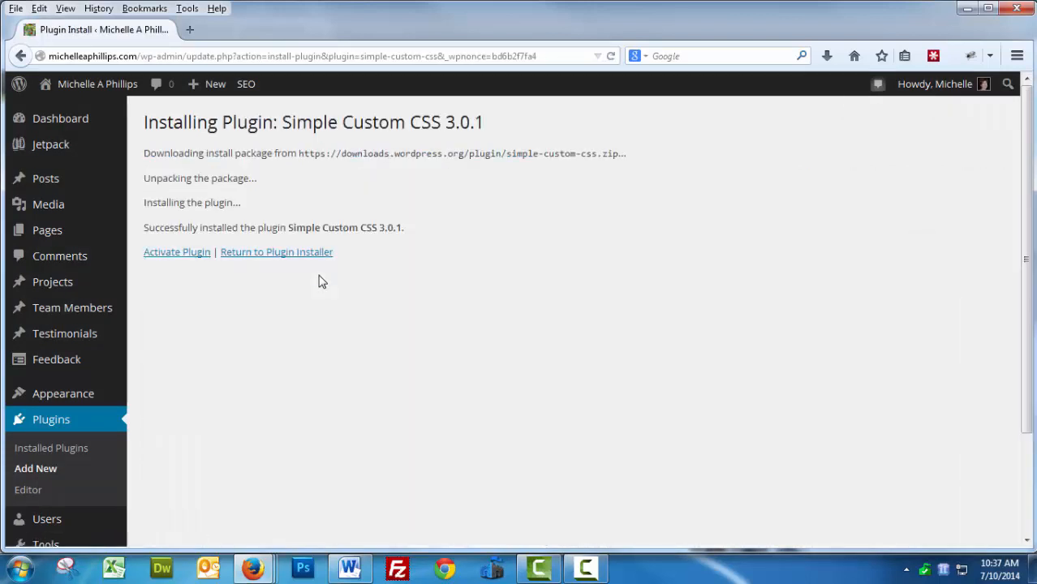
pyautogui.click(169, 258)
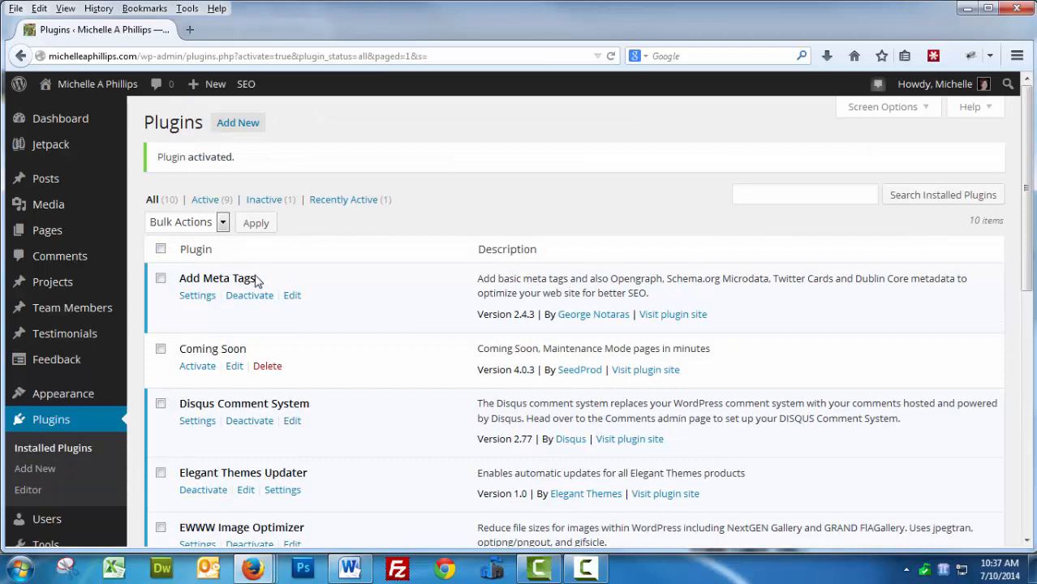
# Paste the rule .border-black { border: #000 solid 1px; } below the comment in the Simple Custom CSS editor and update the custom CSS.
pyautogui.moveTo(111, 398)
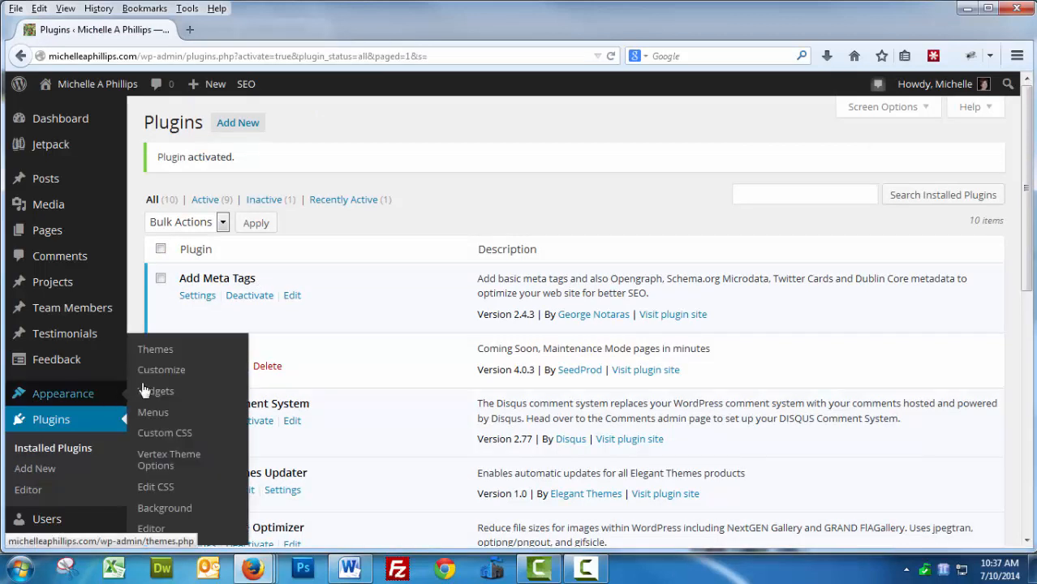
pyautogui.click(172, 439)
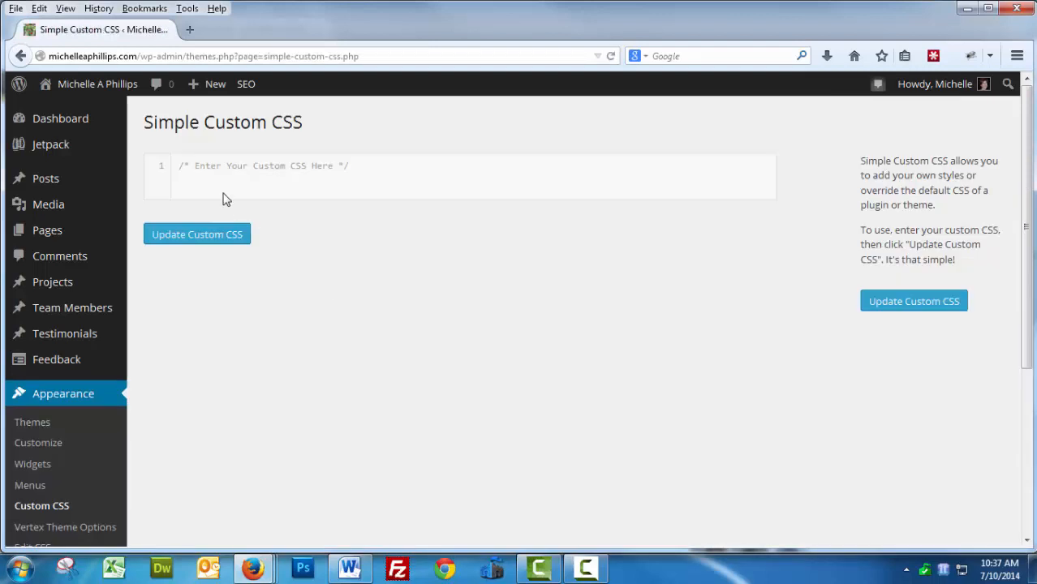
pyautogui.click(321, 188)
pyautogui.press('Return')
pyautogui.rightClick(240, 184)
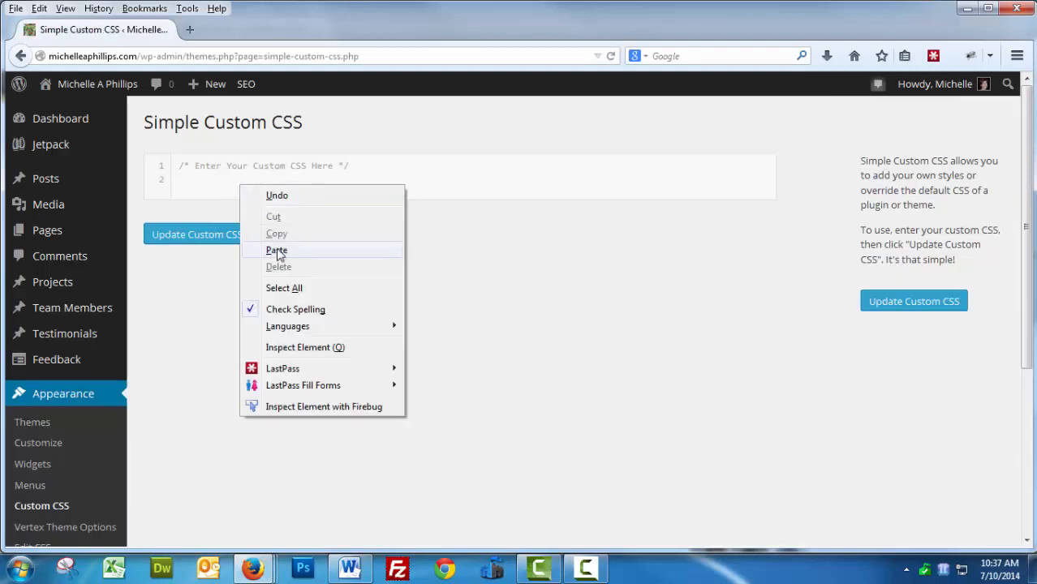
pyautogui.click(280, 248)
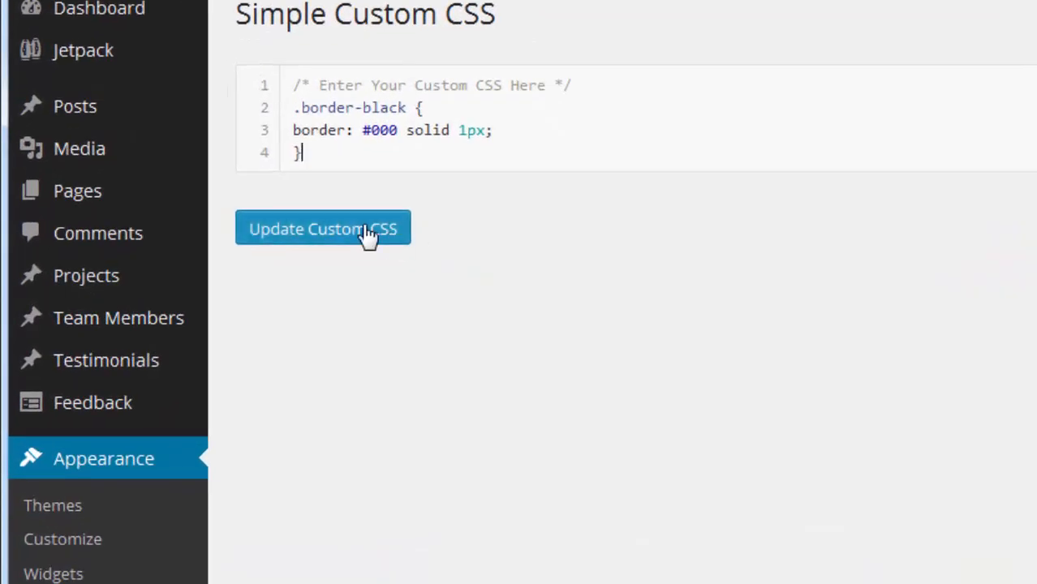
pyautogui.click(324, 241)
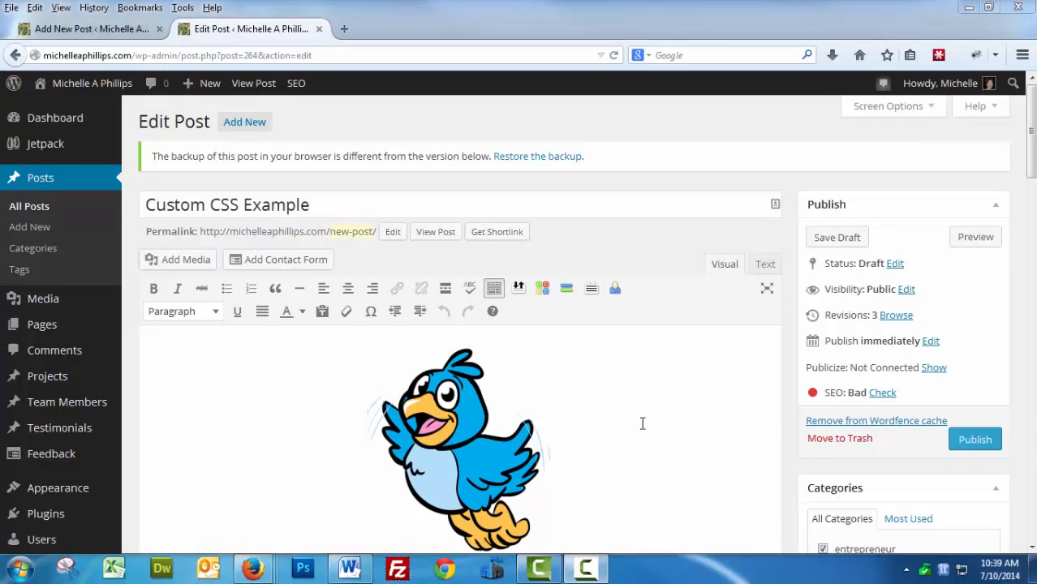
# Assign the CSS class border-black to the bird image in the Custom CSS Example post and preview the post.
pyautogui.click(460, 445)
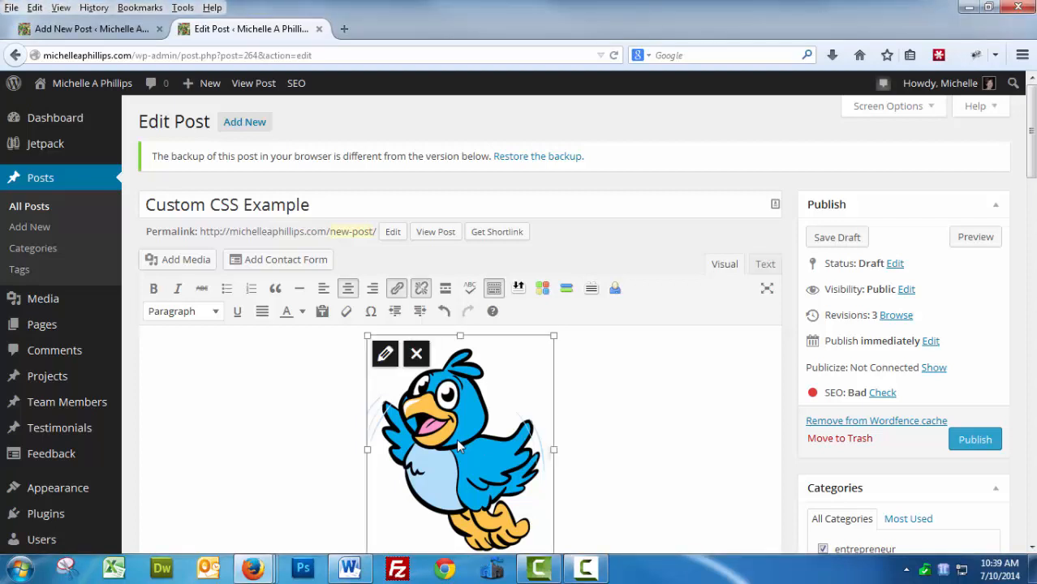
pyautogui.click(387, 362)
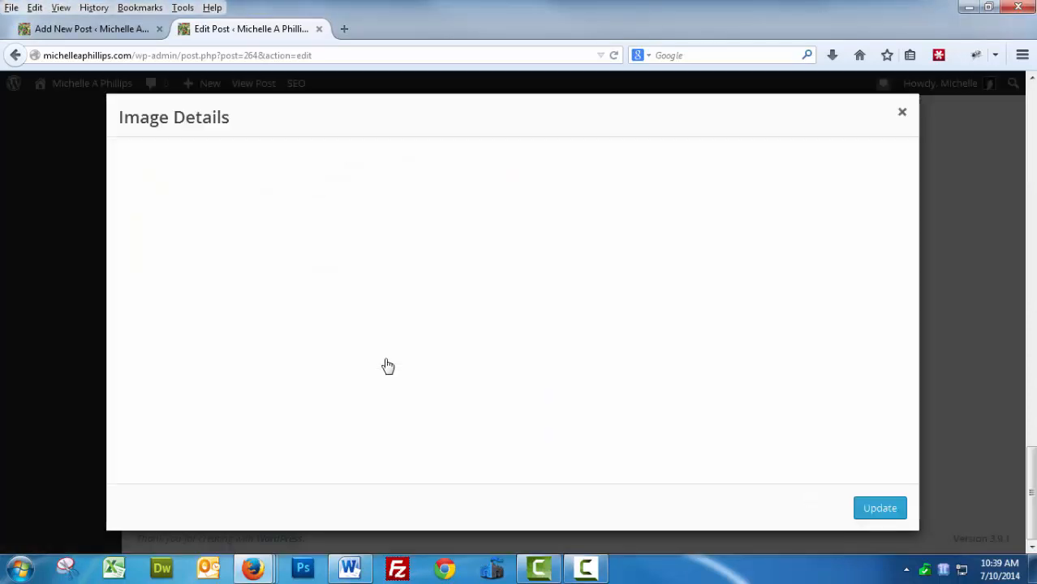
pyautogui.scroll(-3, 406, 342)
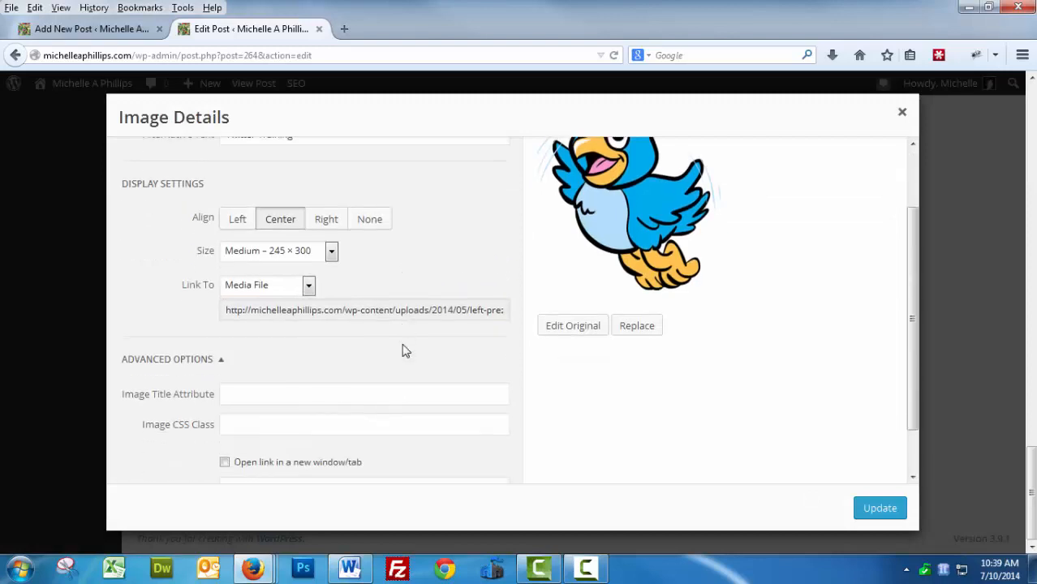
pyautogui.click(292, 392)
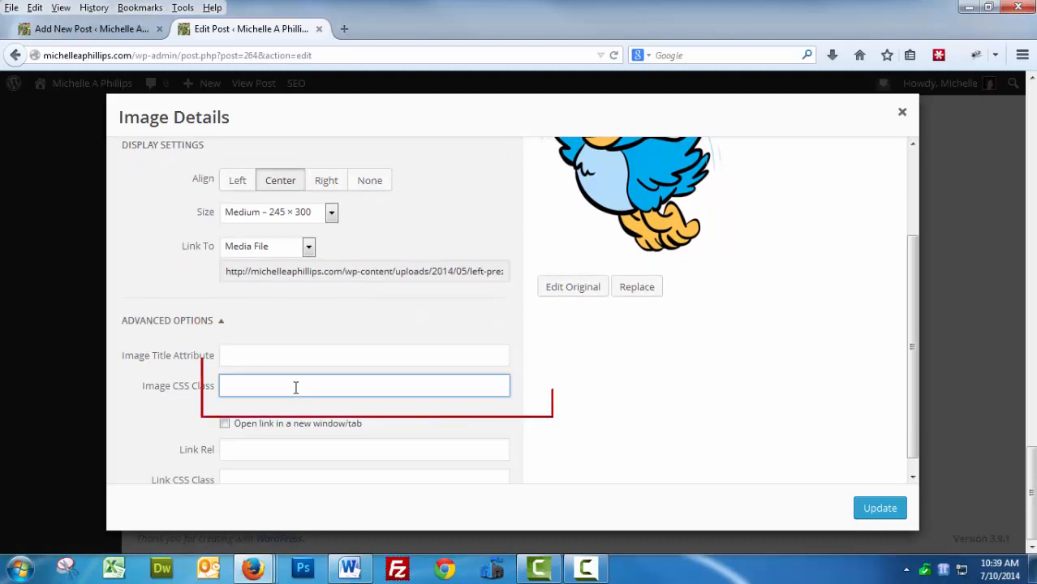
pyautogui.write('border-black')
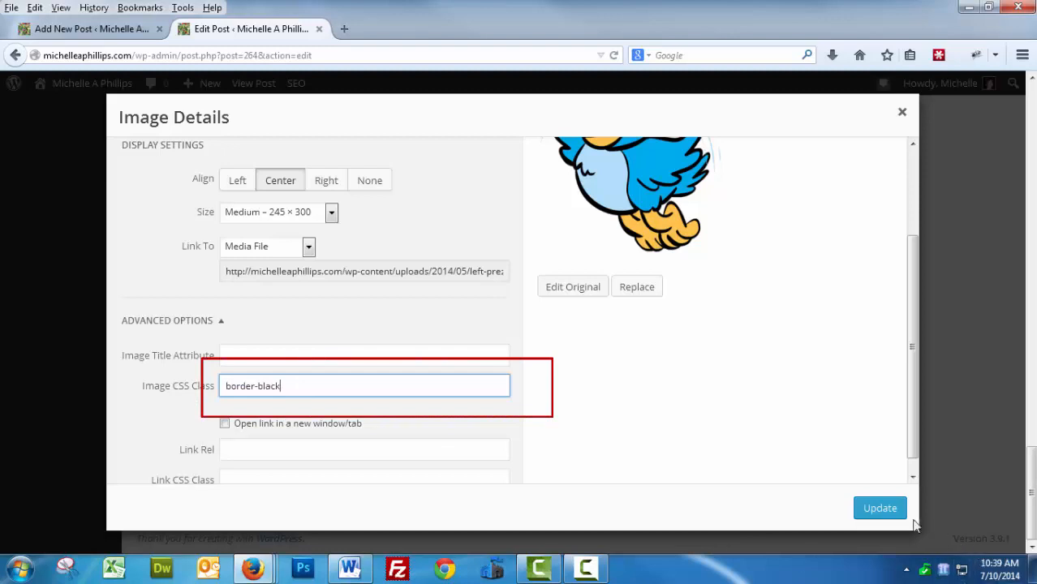
pyautogui.click(880, 507)
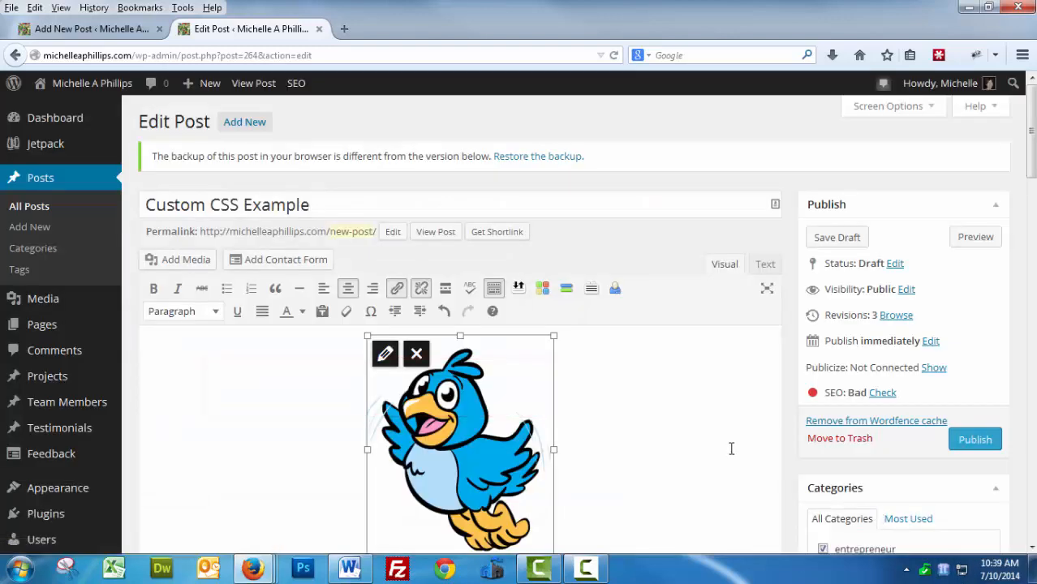
pyautogui.click(975, 237)
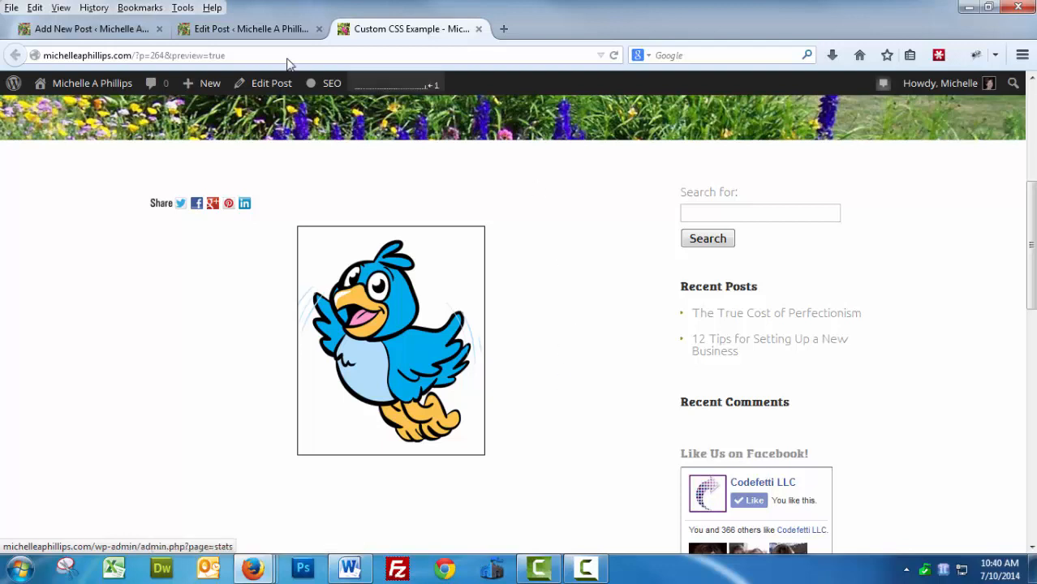
# Set the .border-black border width to 3px in the CSS Stylesheet Editor, save it, and reload the post preview.
pyautogui.click(253, 31)
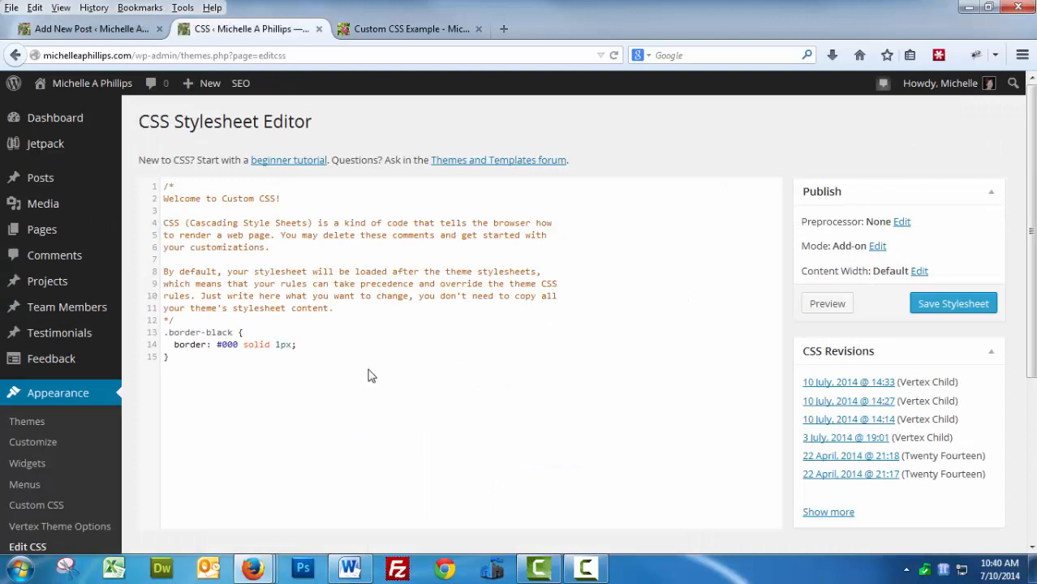
pyautogui.moveTo(274, 345); pyautogui.dragTo(281, 345)
pyautogui.write('3')
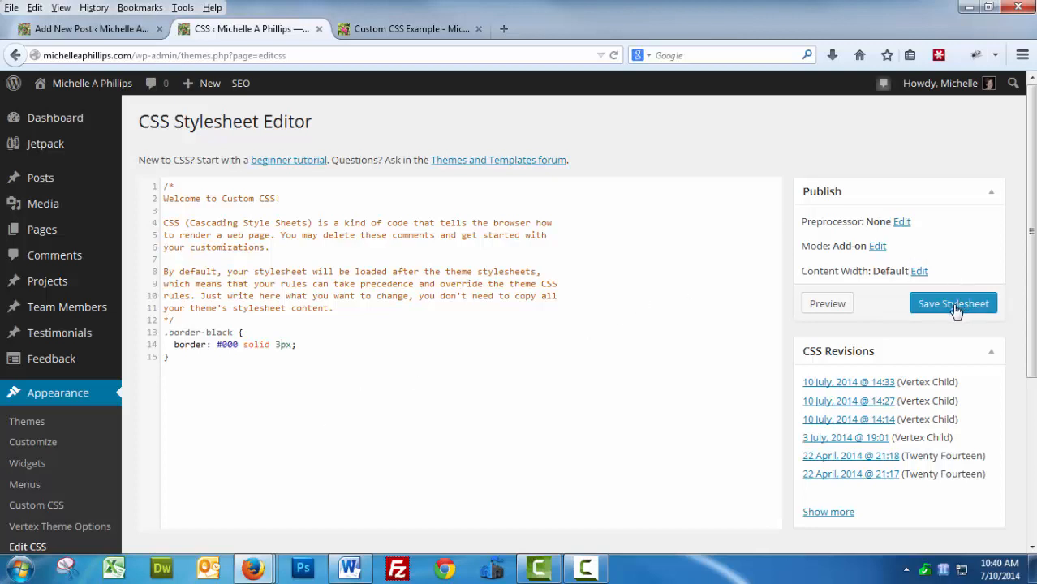
pyautogui.click(954, 306)
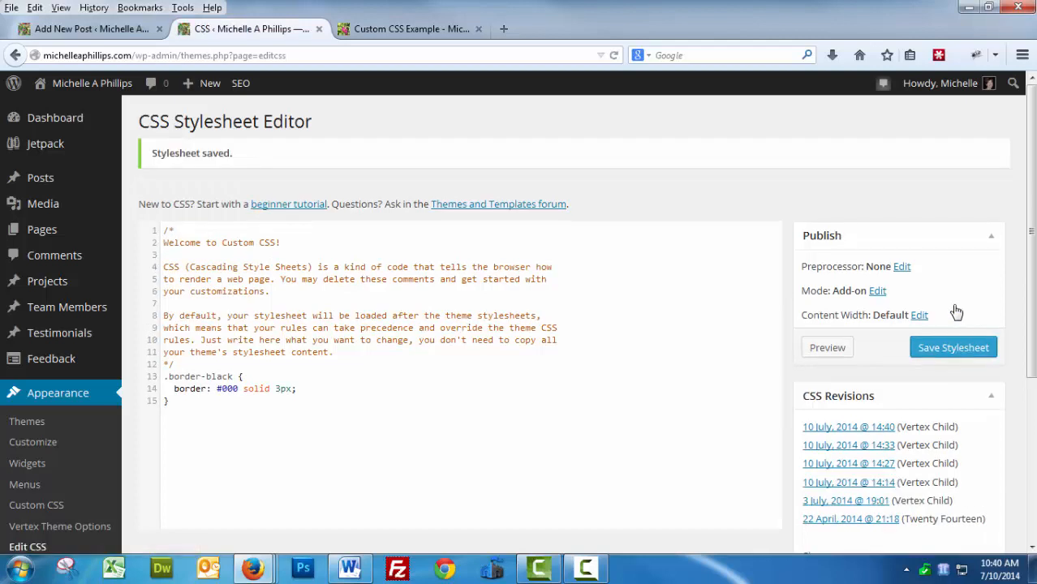
pyautogui.click(414, 30)
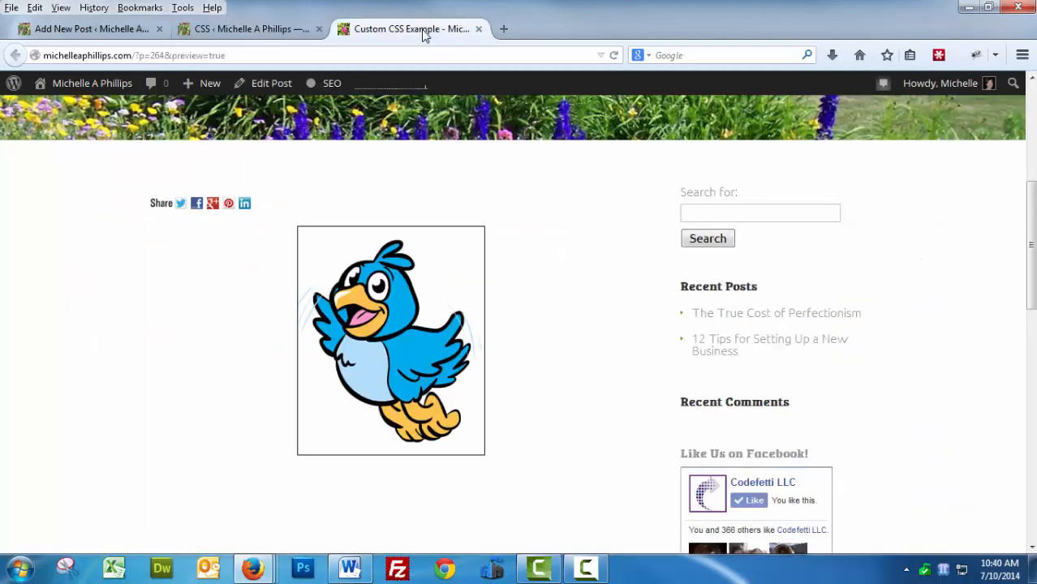
pyautogui.click(614, 56)
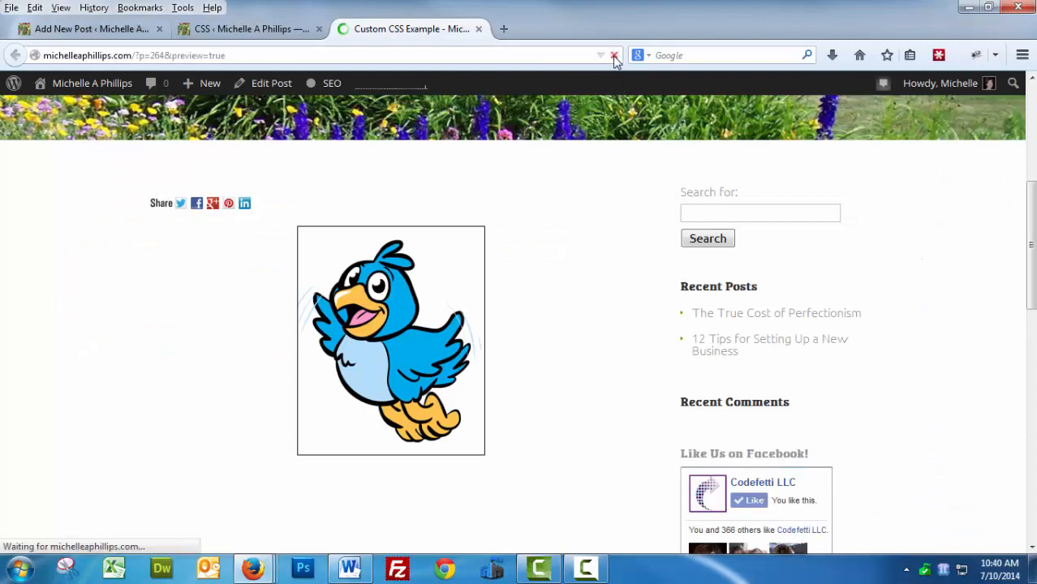